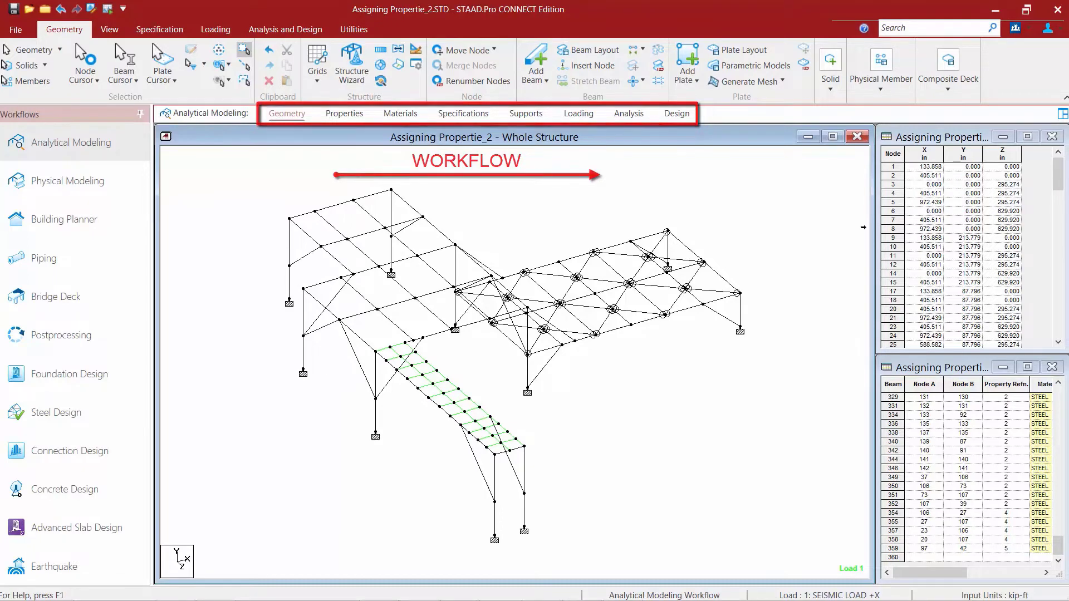
Review the structure's section properties, load case list and analysis commands.
click(344, 115)
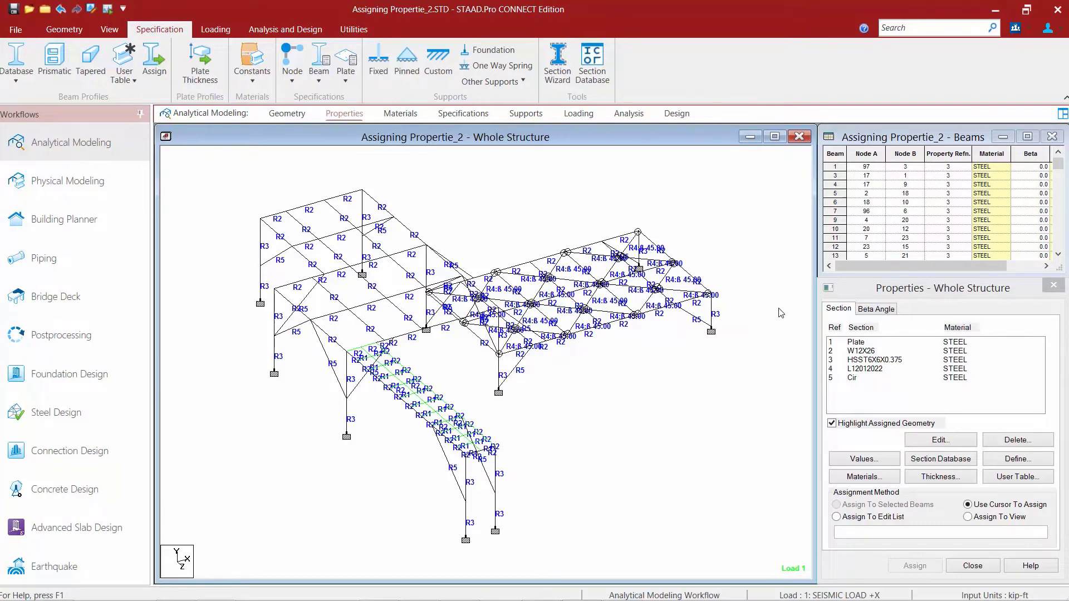
click(582, 114)
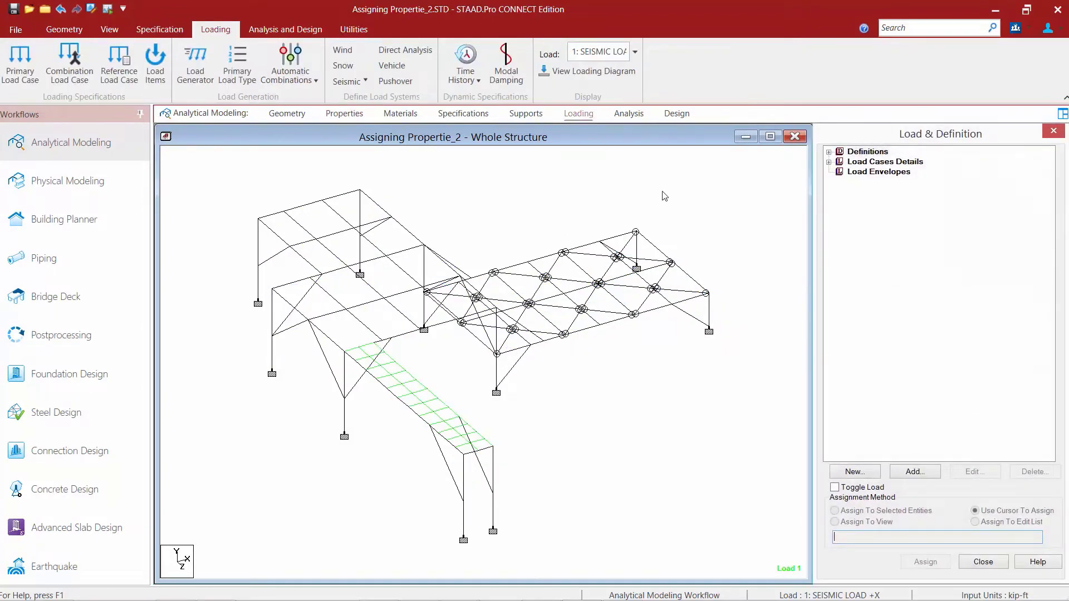
click(829, 161)
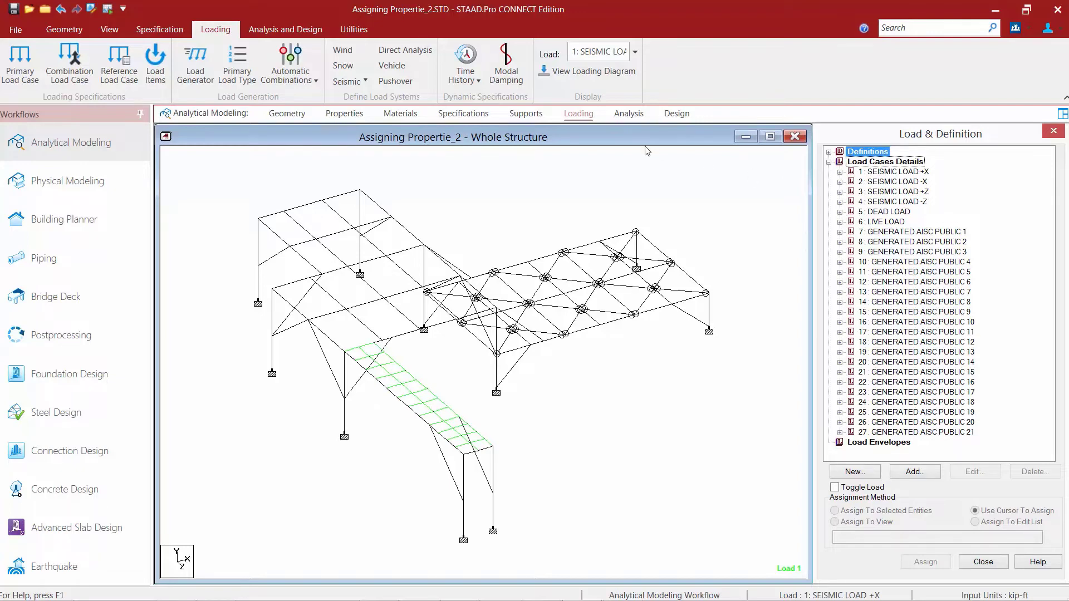
click(629, 113)
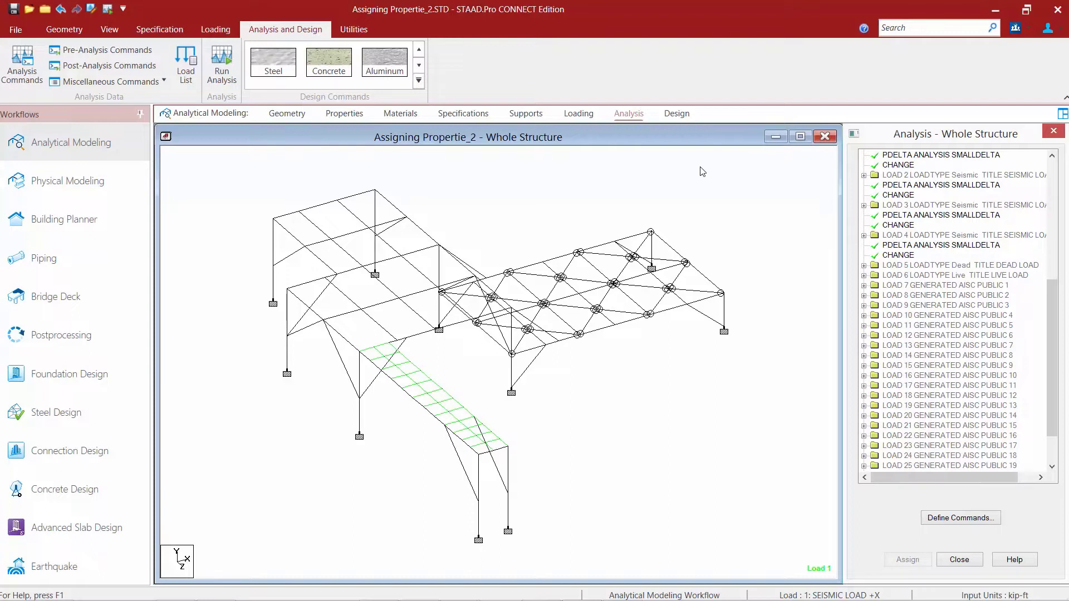
Open the steel design settings and keep AISC 360-10 as the current design code.
click(680, 117)
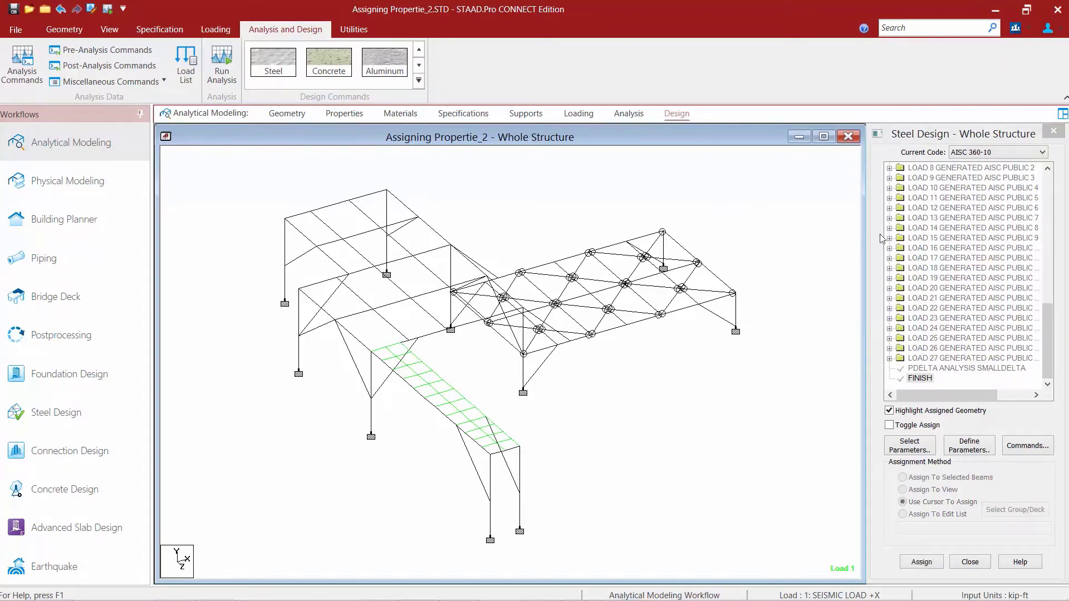
click(974, 154)
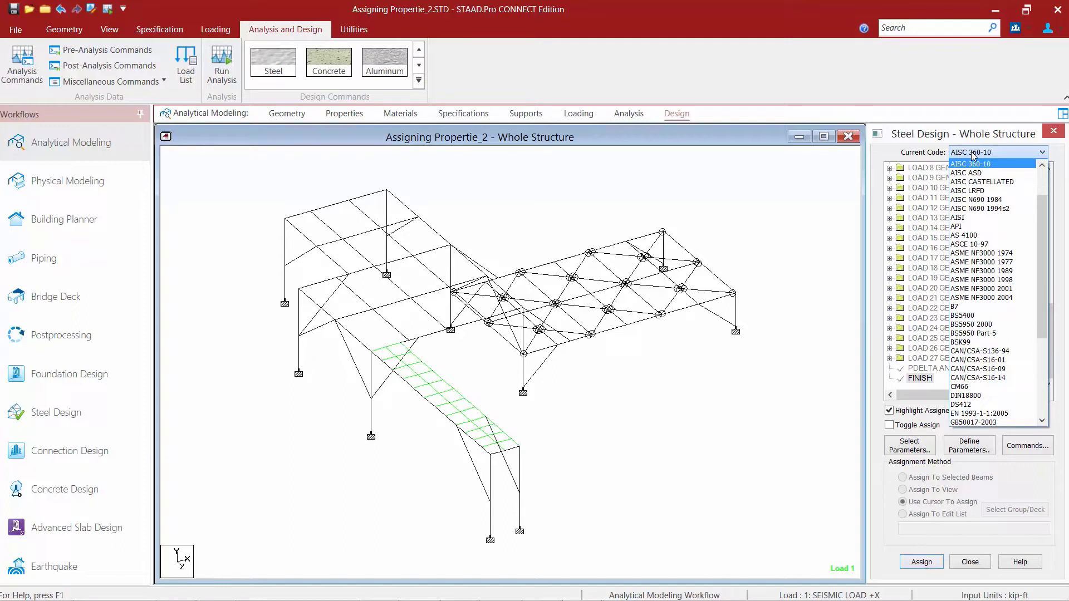
click(973, 156)
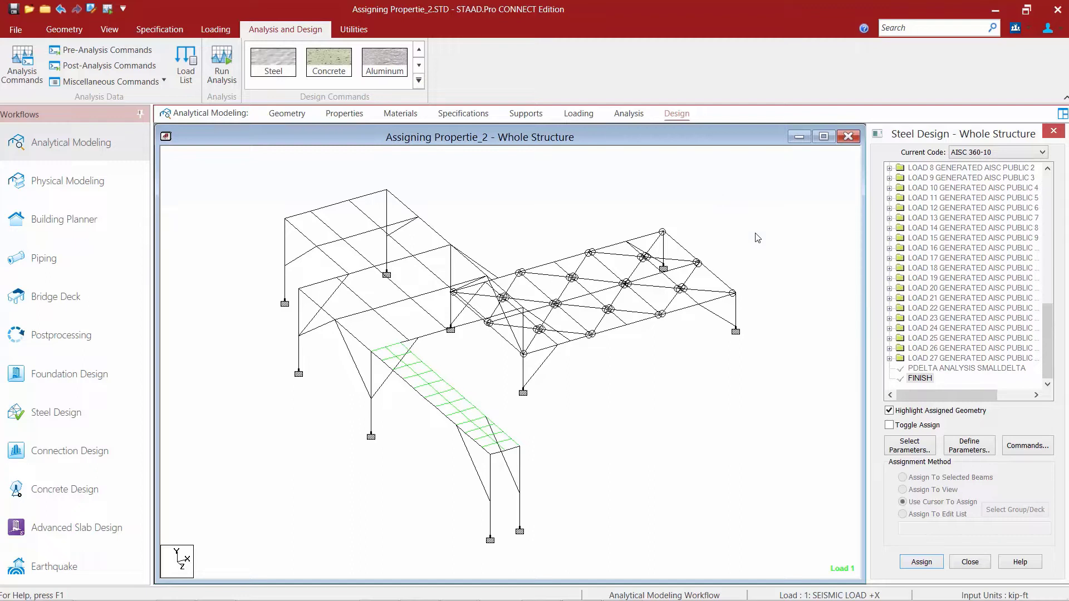
Add a METHOD design parameter set to LRFD and check it in the steel design command tree.
click(975, 454)
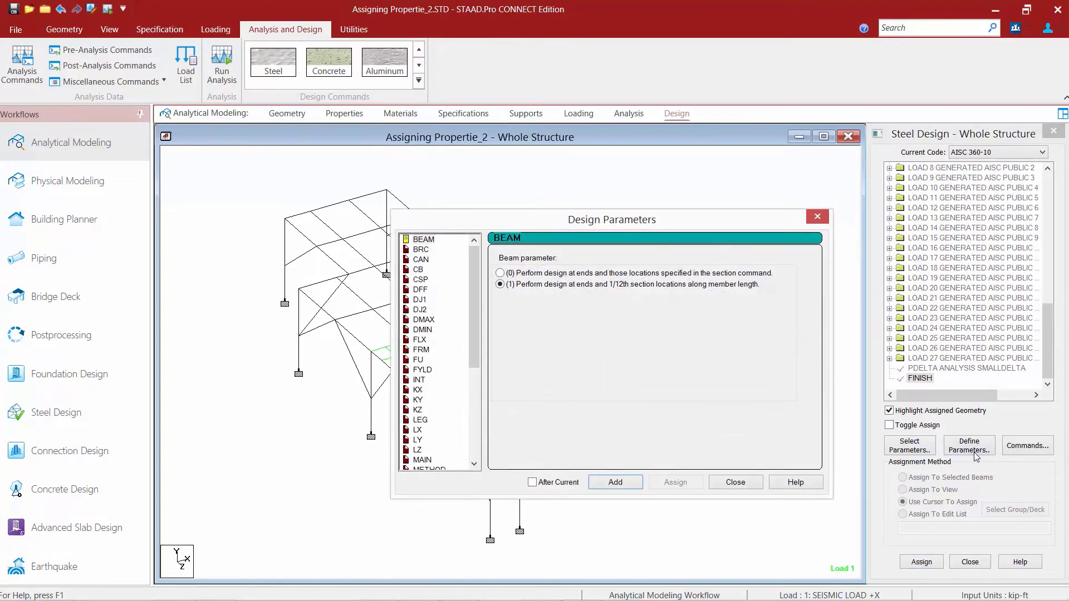
drag(474, 337, 479, 366)
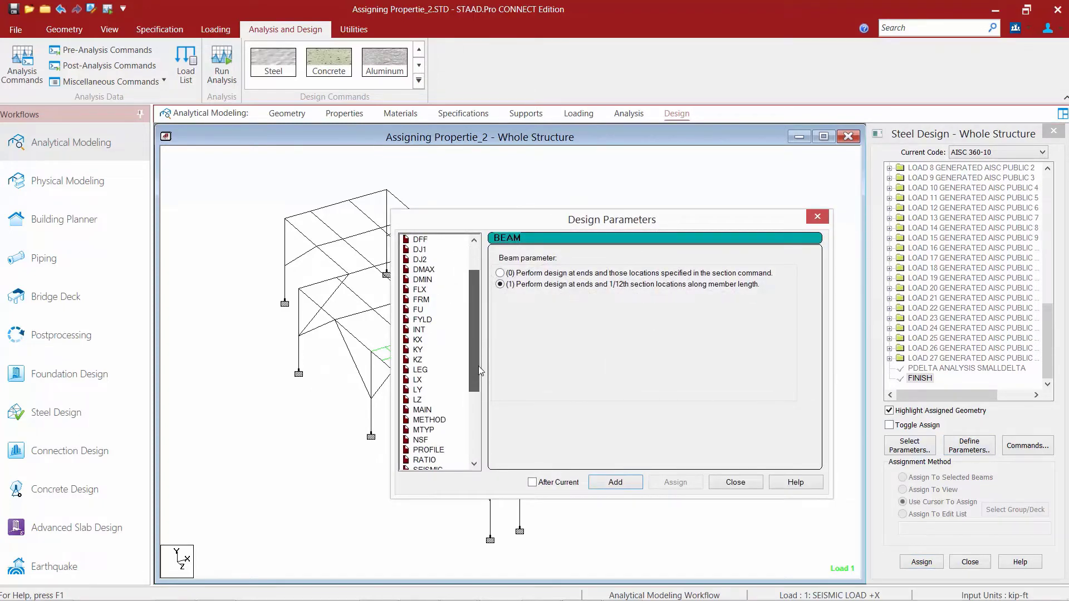
click(432, 412)
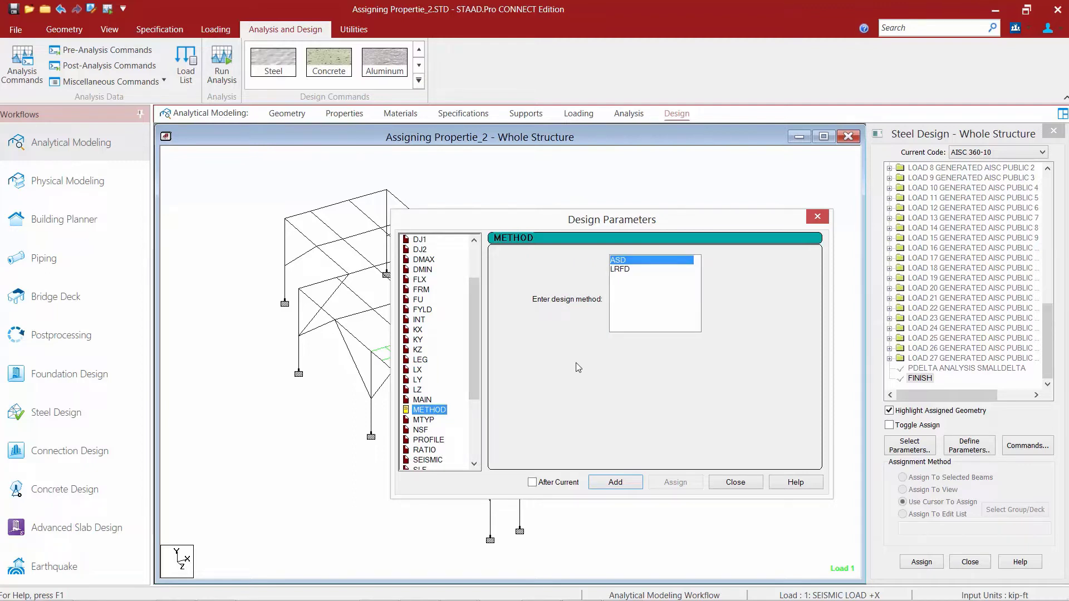
click(621, 271)
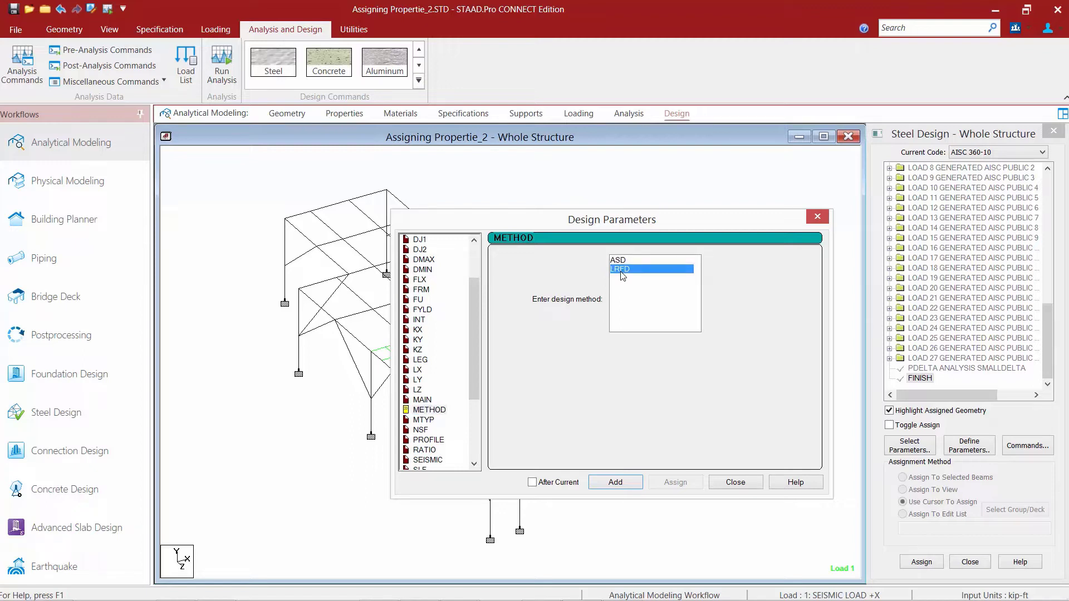
click(615, 483)
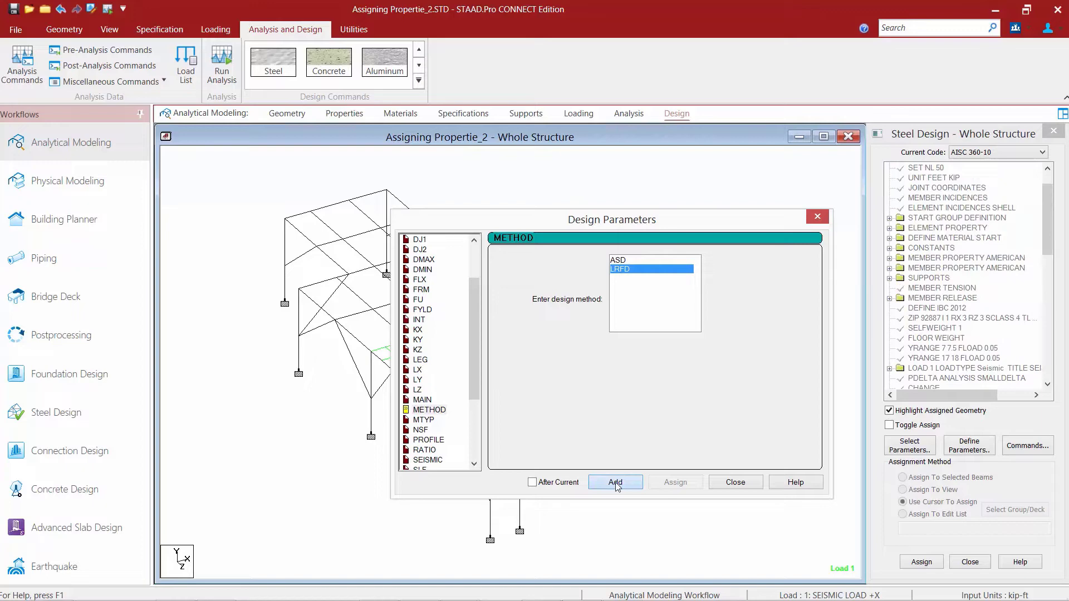
click(729, 485)
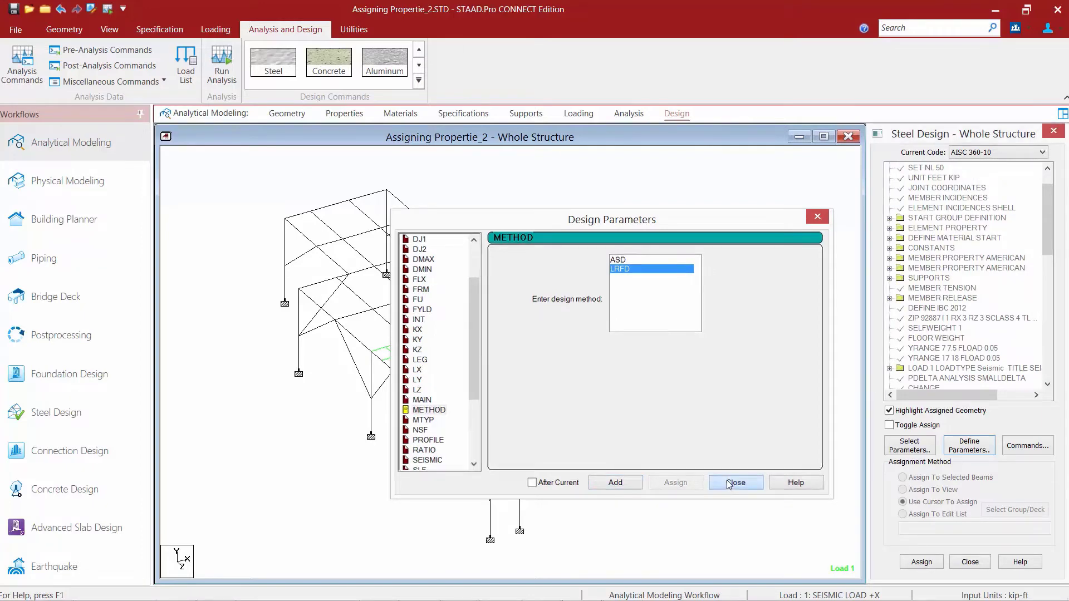
drag(1047, 231, 1046, 362)
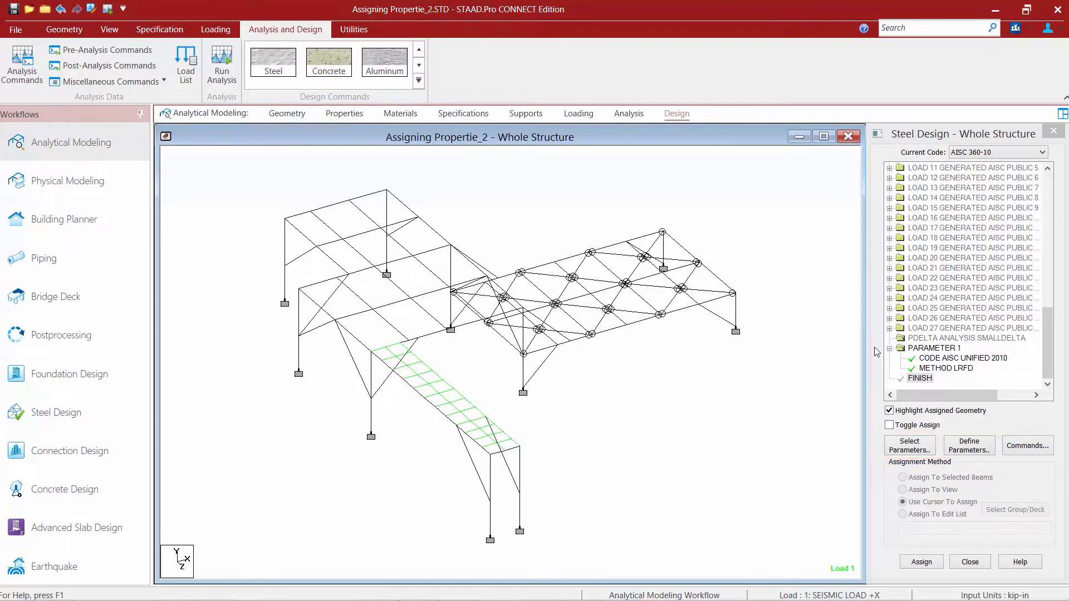
Add a FYLD design parameter with a steel yield strength of 50 kip/in2.
click(973, 449)
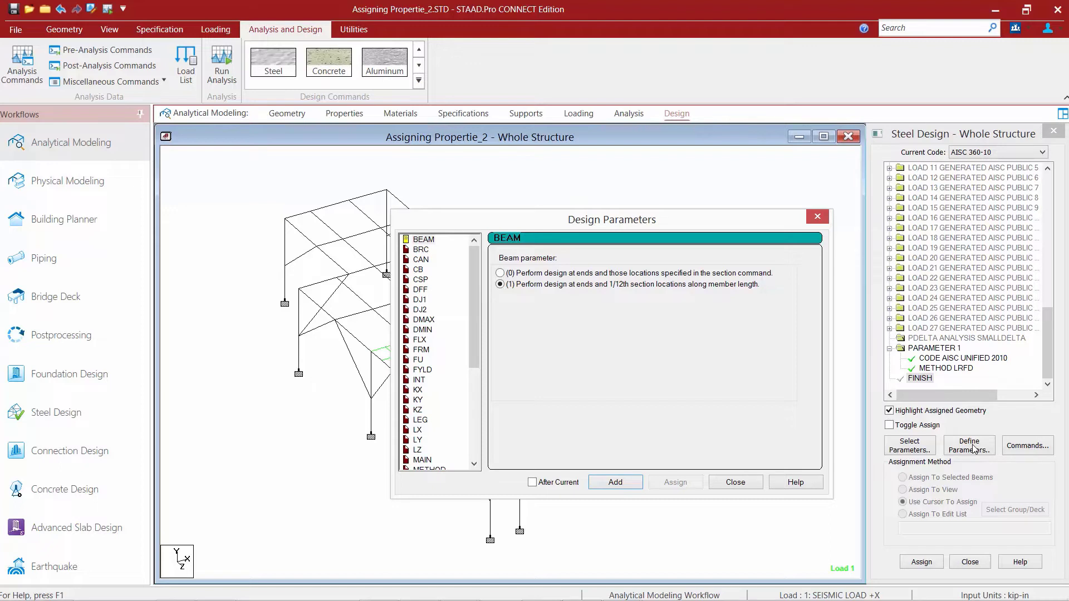
click(419, 372)
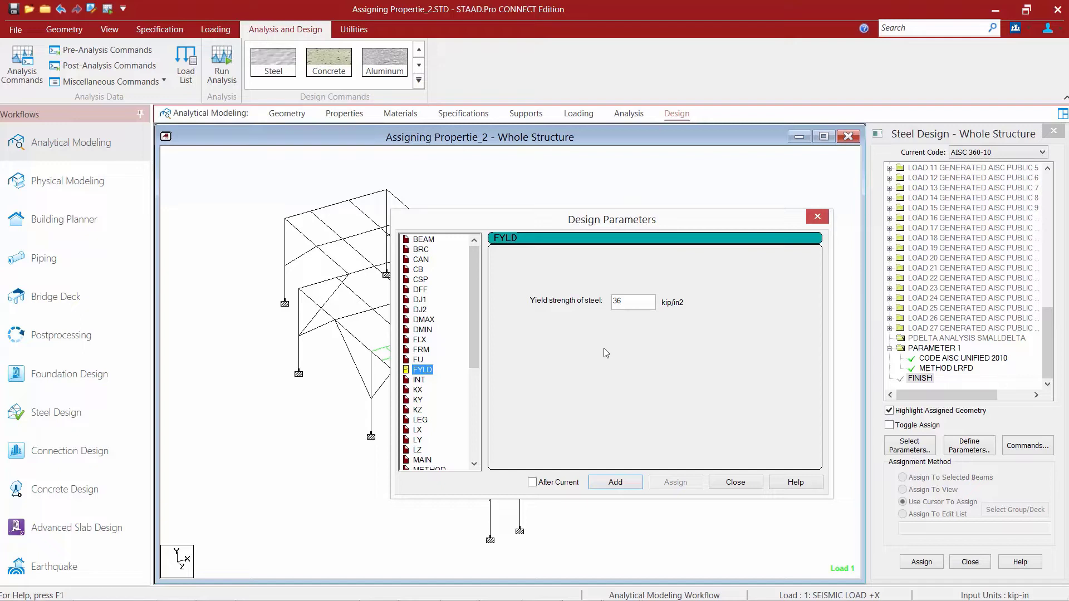
double_click(627, 298)
text(50)
click(615, 482)
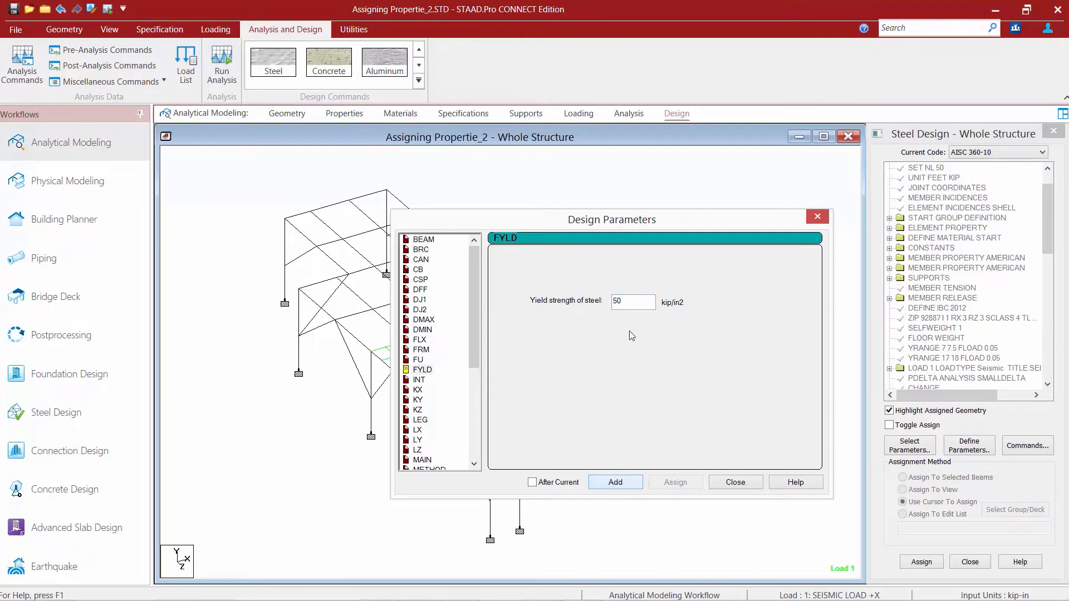
Add a second FYLD parameter with a yield strength of 46 kip/in2 and close the parameter definitions.
drag(634, 301, 591, 296)
text(46)
click(631, 487)
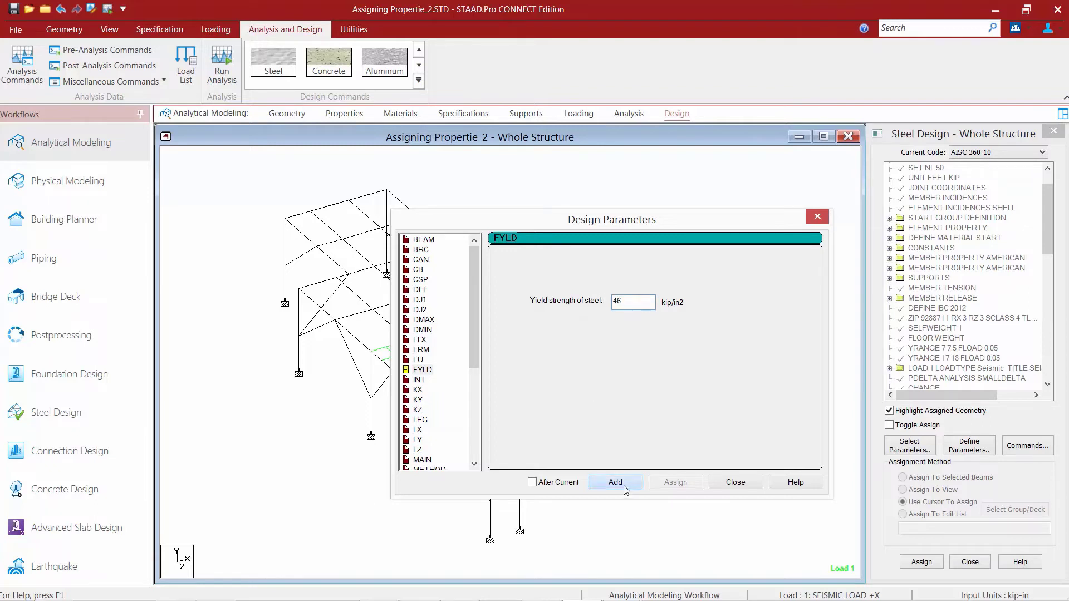
click(733, 484)
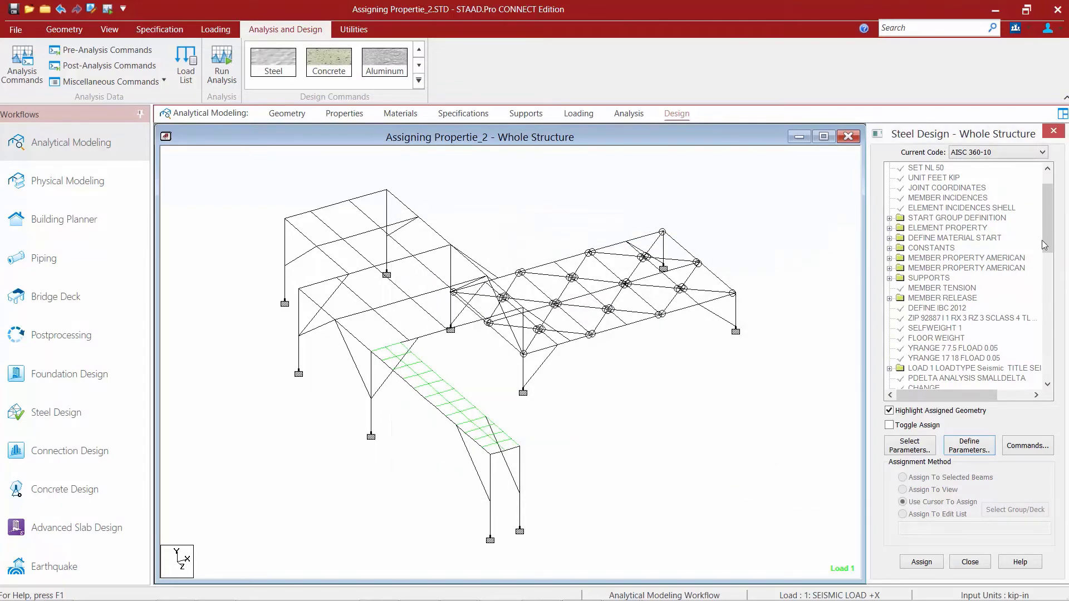
Assign the FYLD 50 parameter to all W12X26 members, selecting them by property.
drag(1044, 245, 1054, 393)
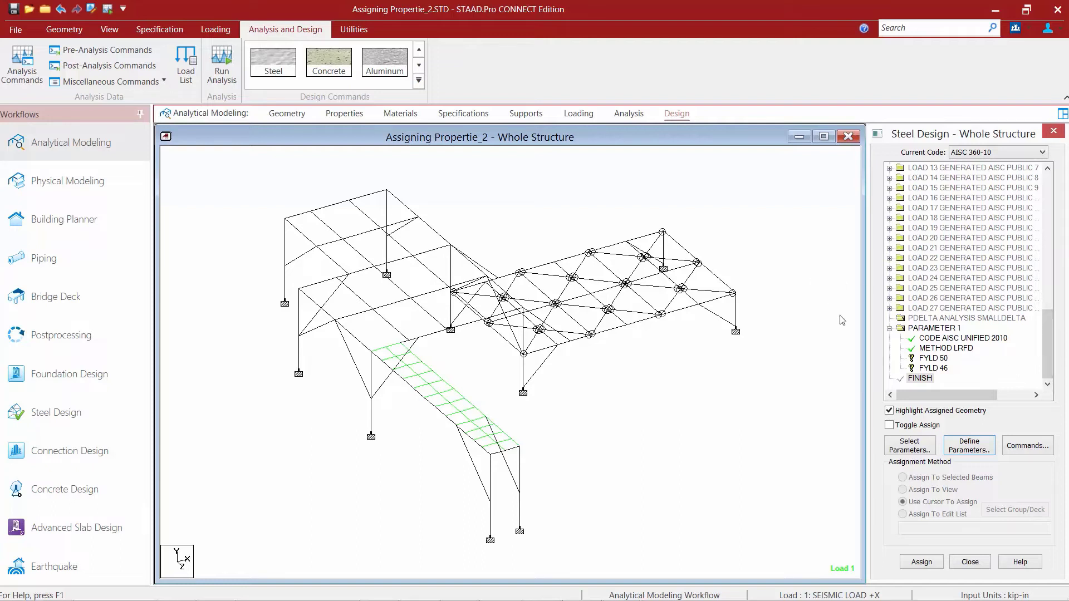
click(931, 362)
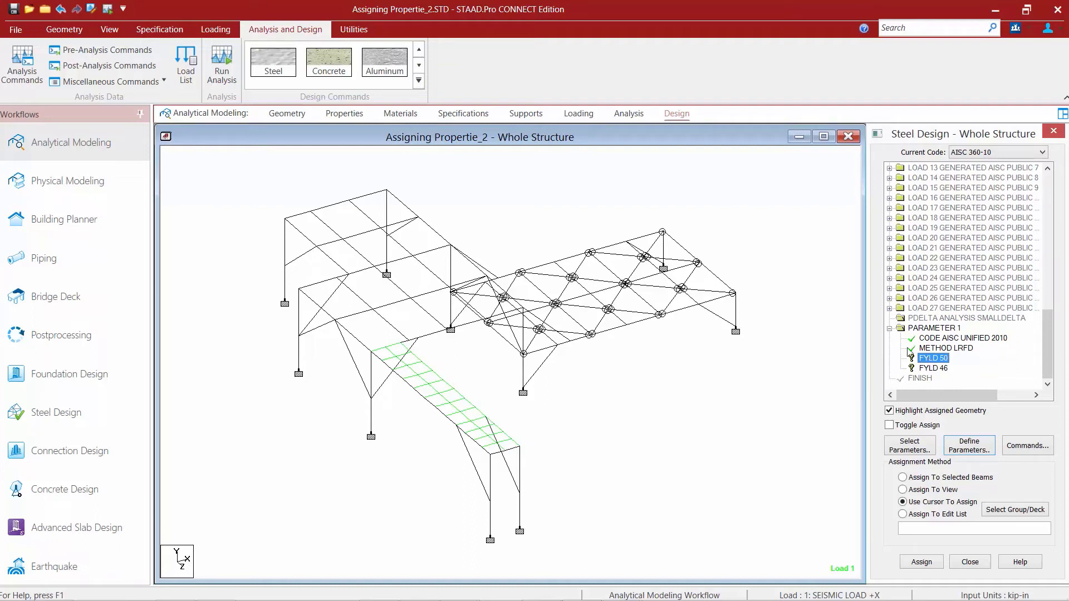
click(66, 30)
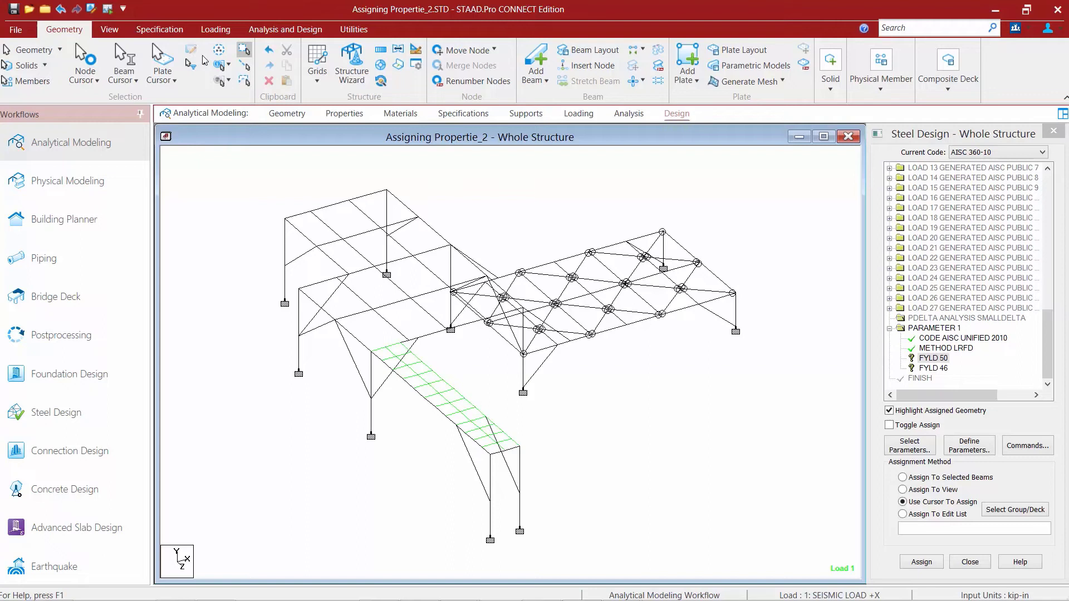
click(230, 67)
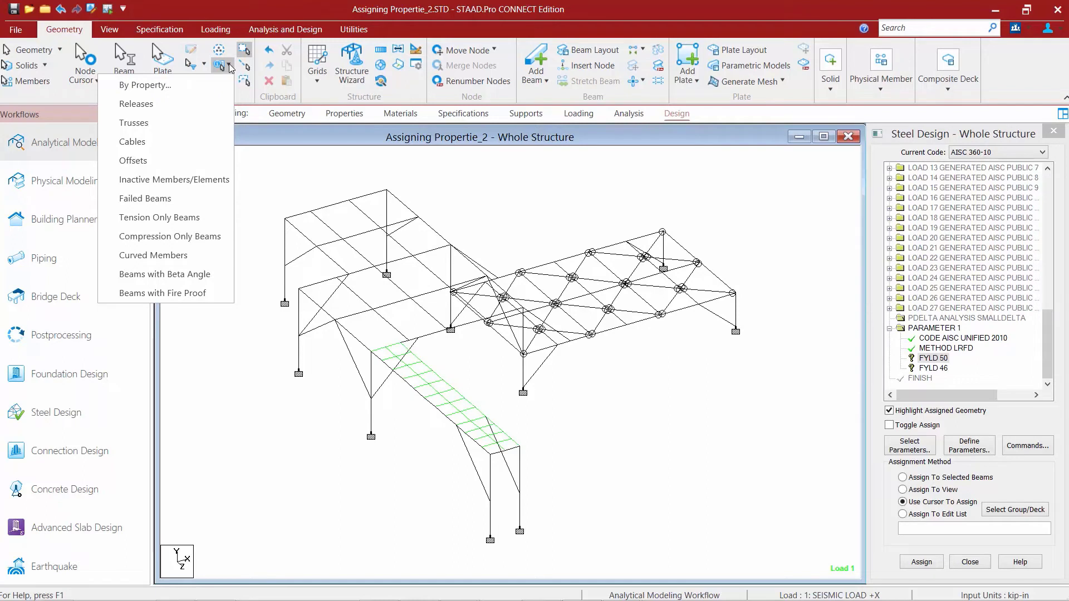
click(196, 87)
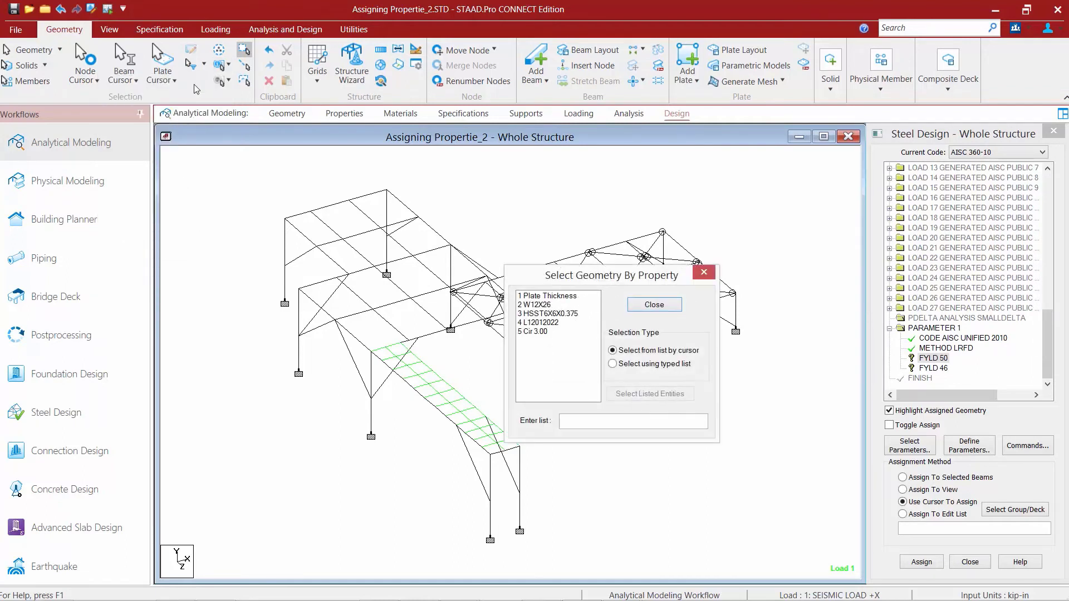
click(528, 305)
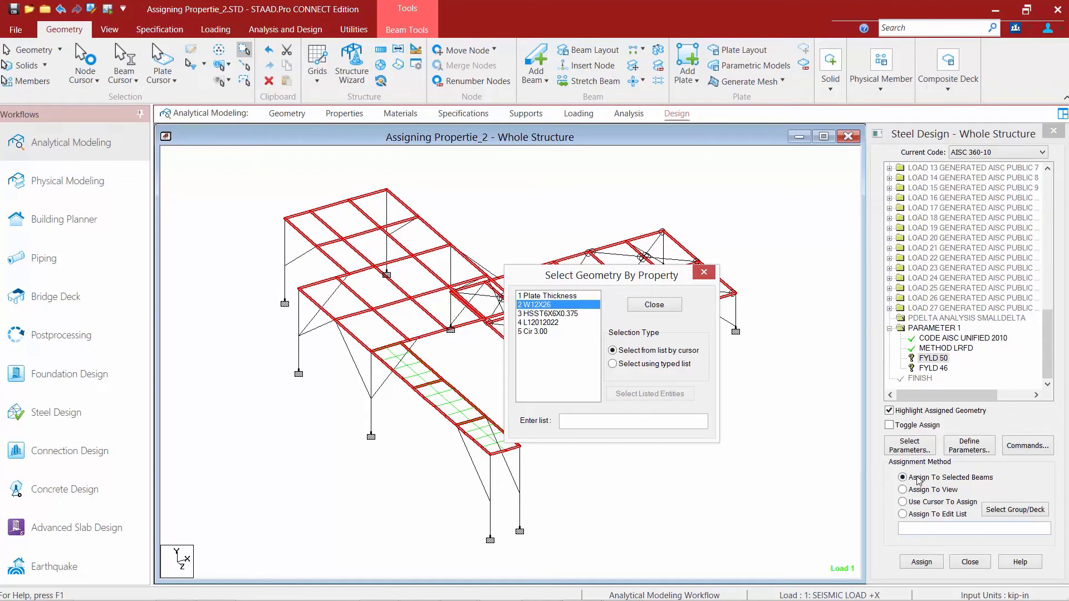
click(928, 565)
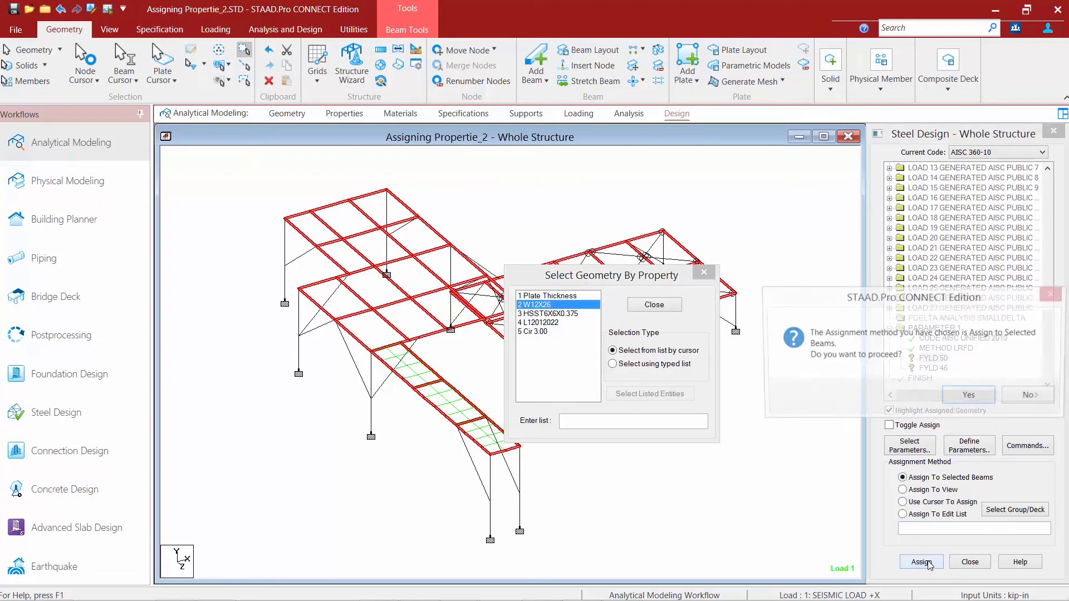
click(961, 398)
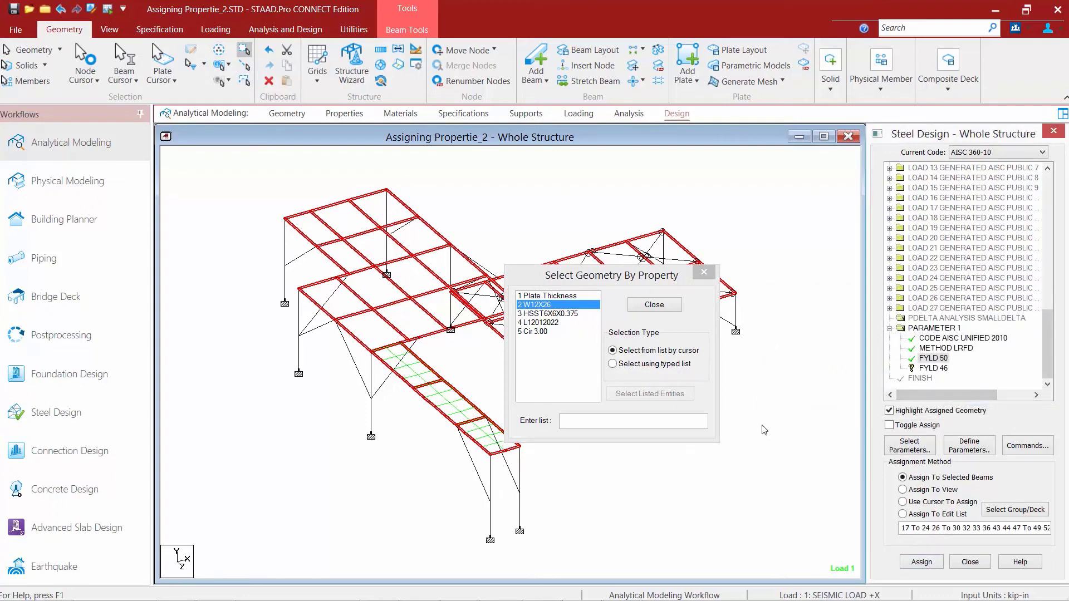
Assign the FYLD 46 parameter to all HSST6X6X0.375 members selected by property, and clear the selection.
click(935, 368)
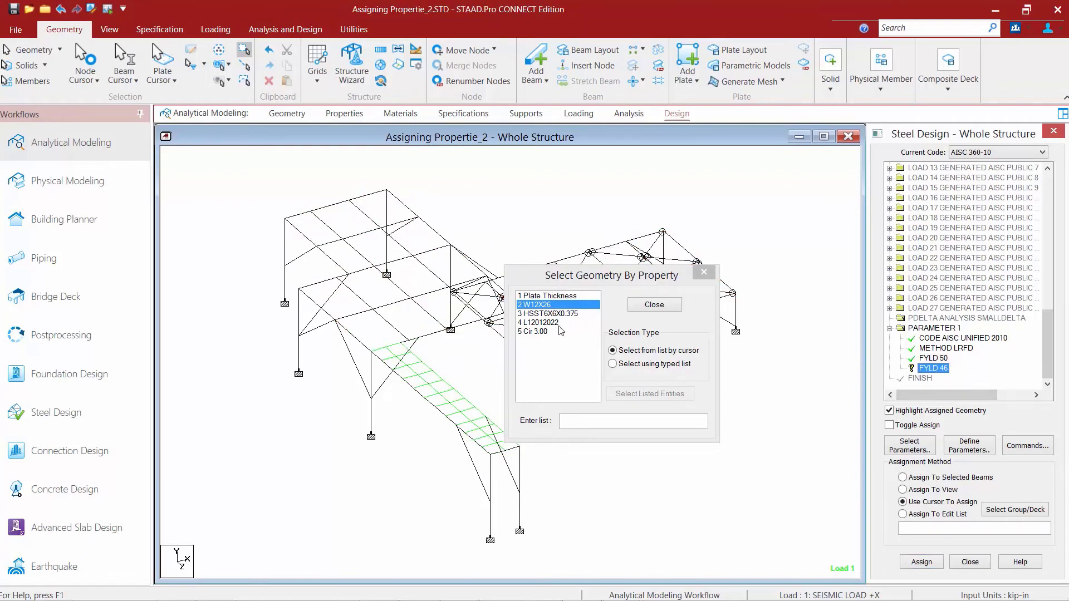
click(550, 314)
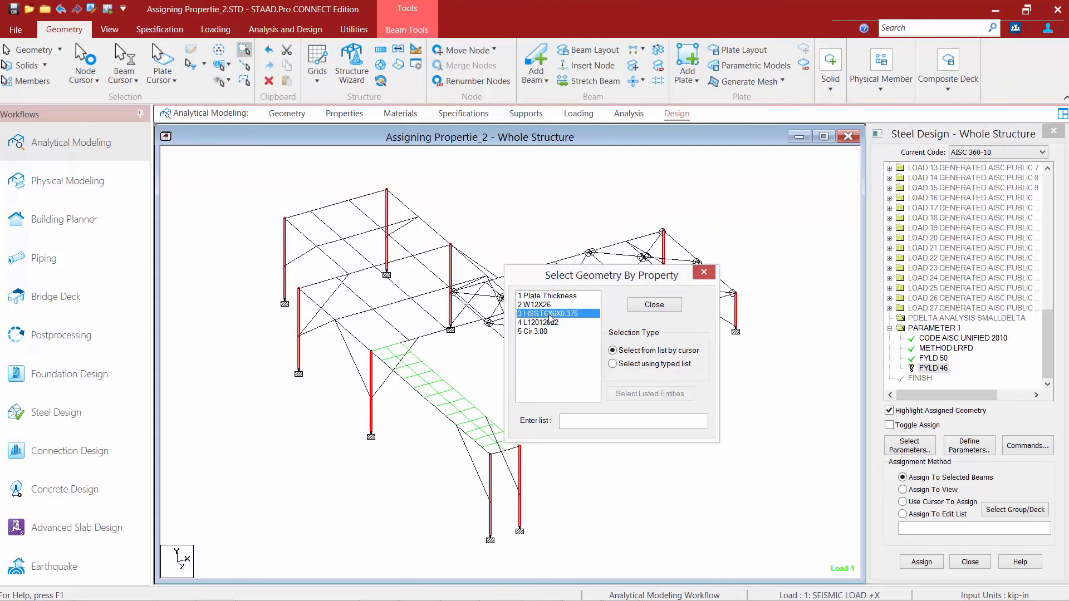
click(912, 563)
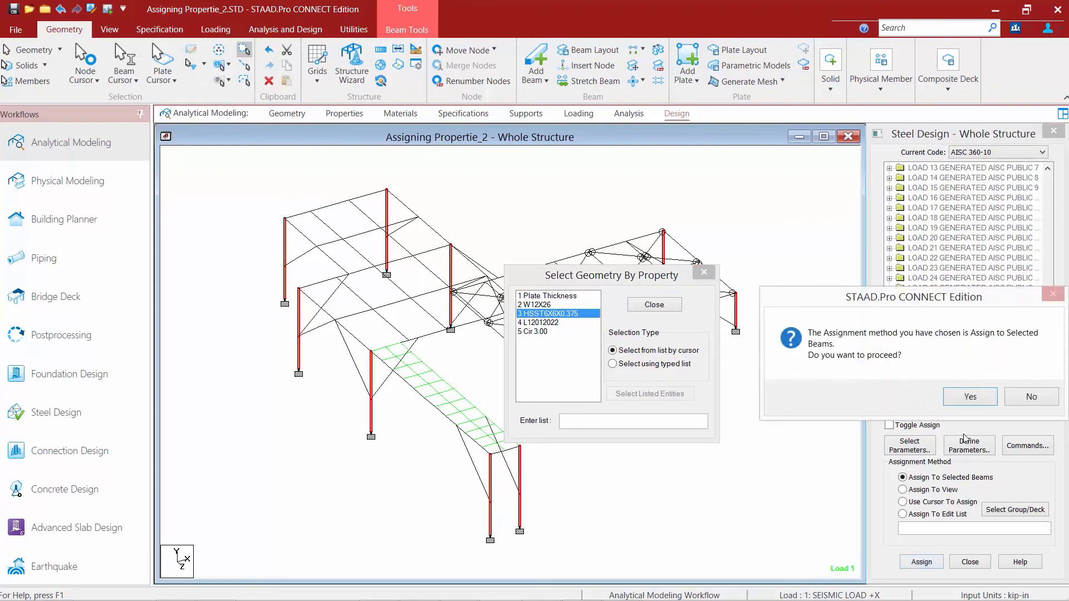
click(970, 397)
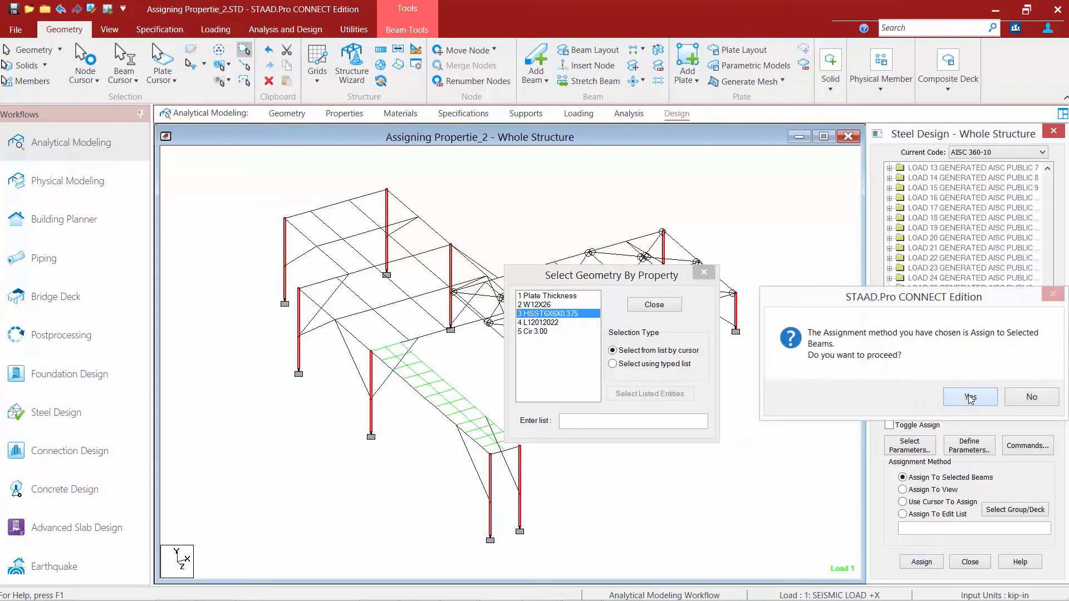
click(651, 305)
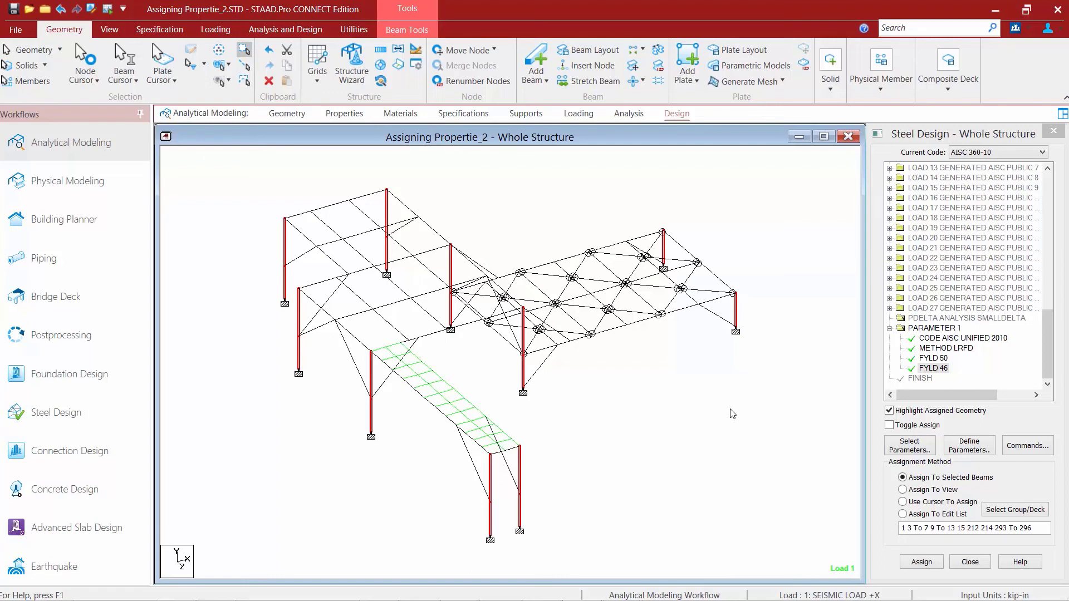
click(732, 414)
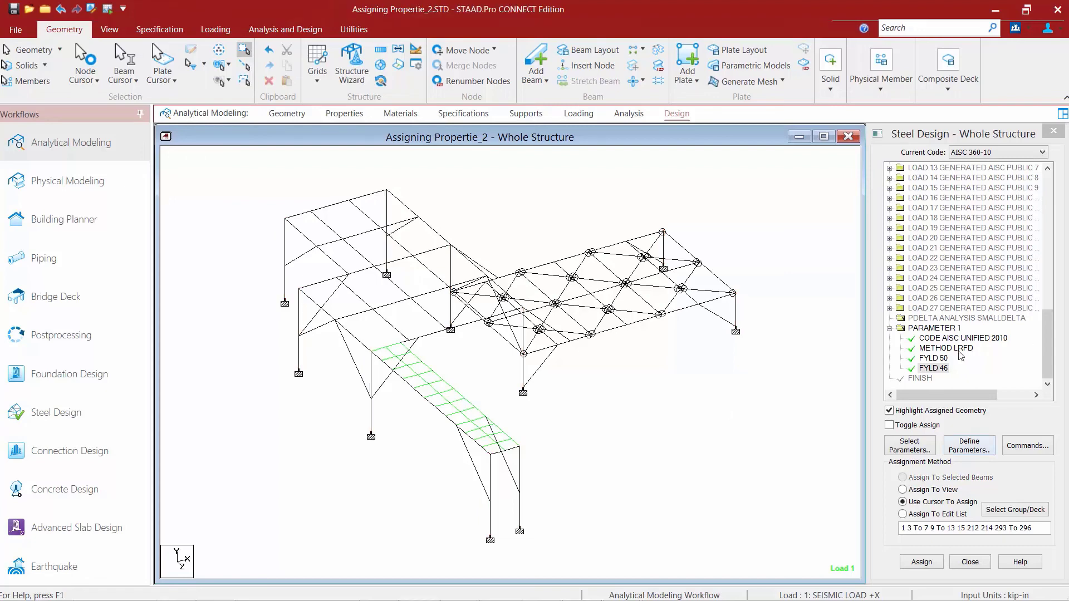
Open the design parameter definitions.
click(970, 447)
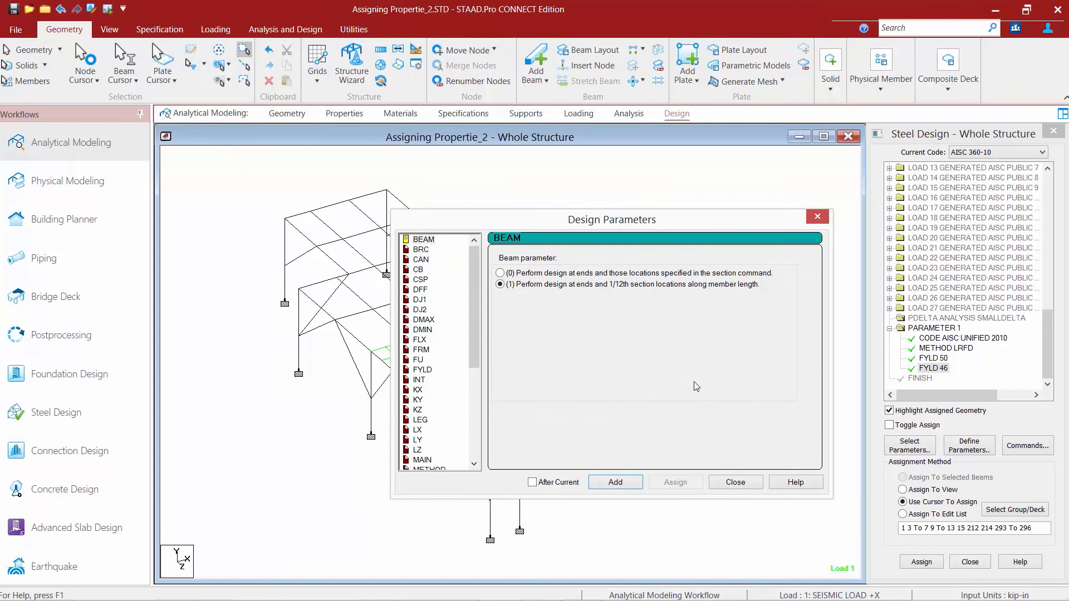